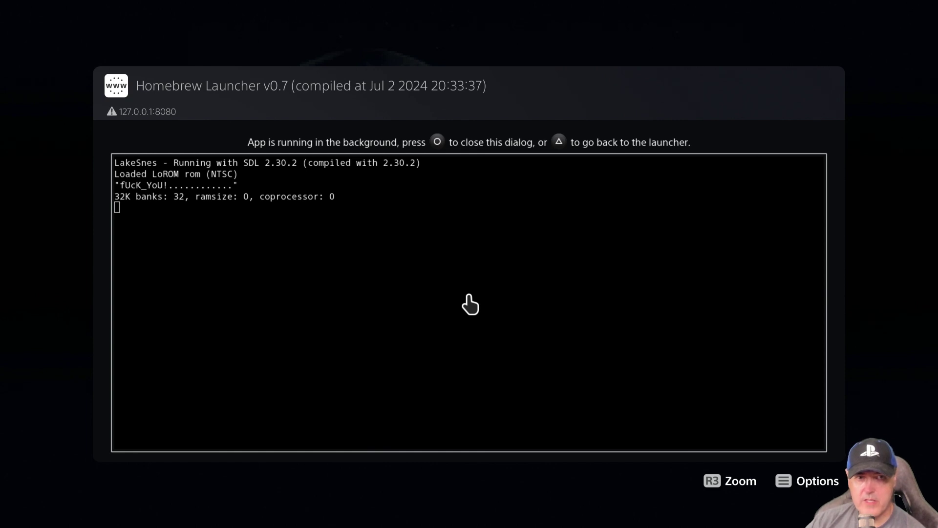
key(Escape)
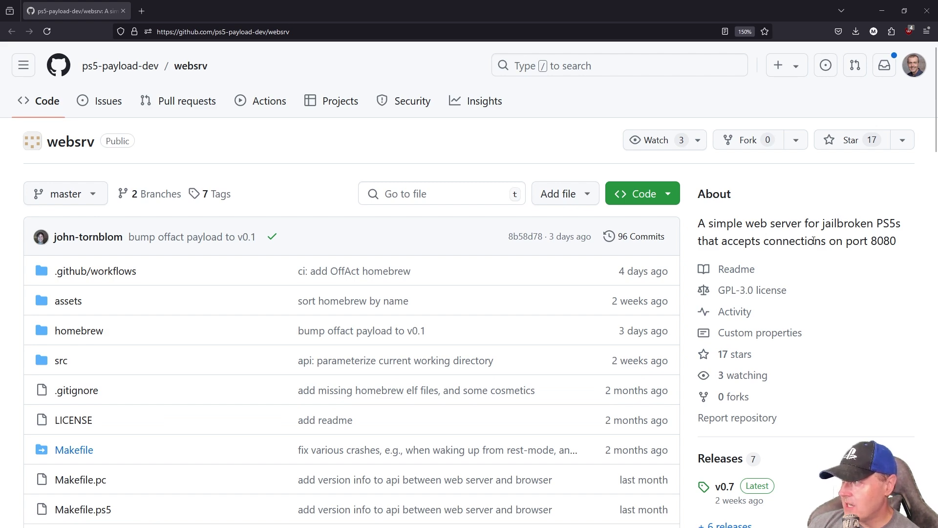
- Read the websrv README, covering quick-start, available services, the file paths required for installing homebrew, building and known issues
scroll(823, 293, down, 10)
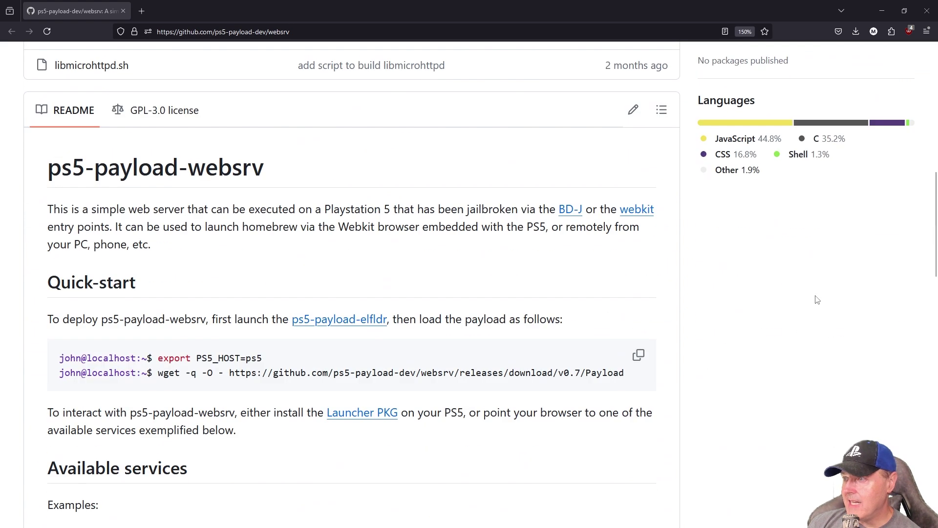
mouse_move(320, 313)
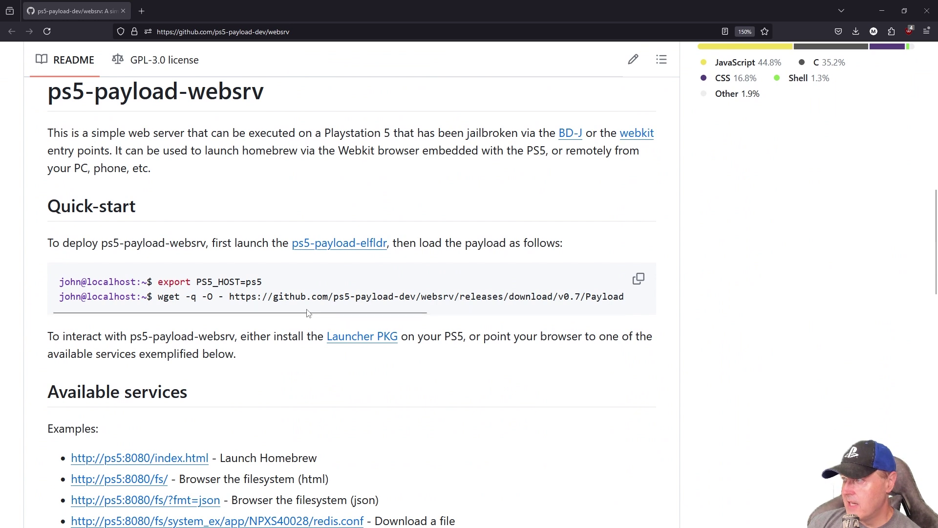
scroll(306, 312, down, 5)
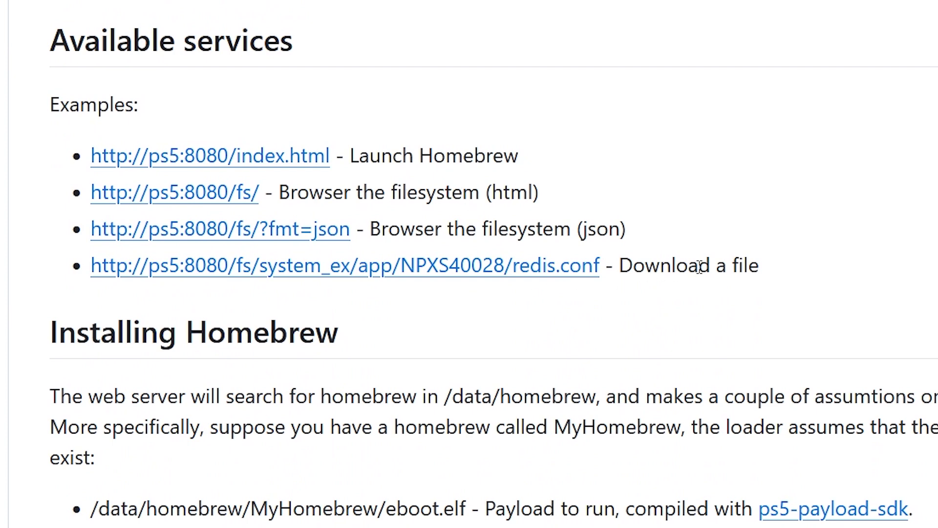
scroll(716, 265, down, 2)
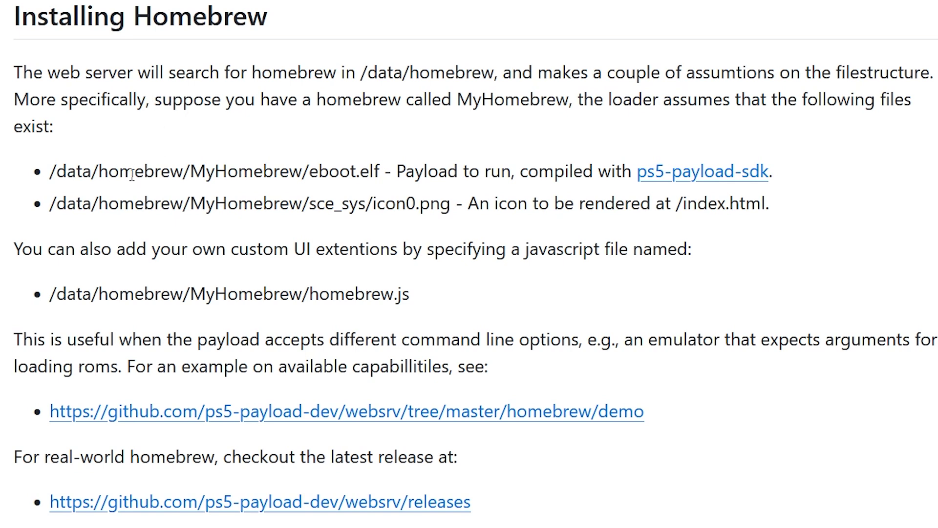
double_click(253, 171)
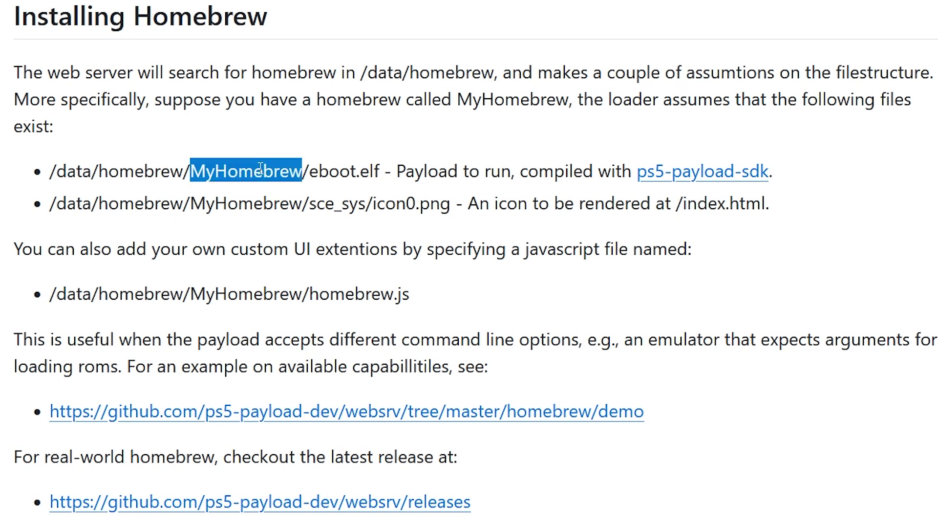
double_click(327, 171)
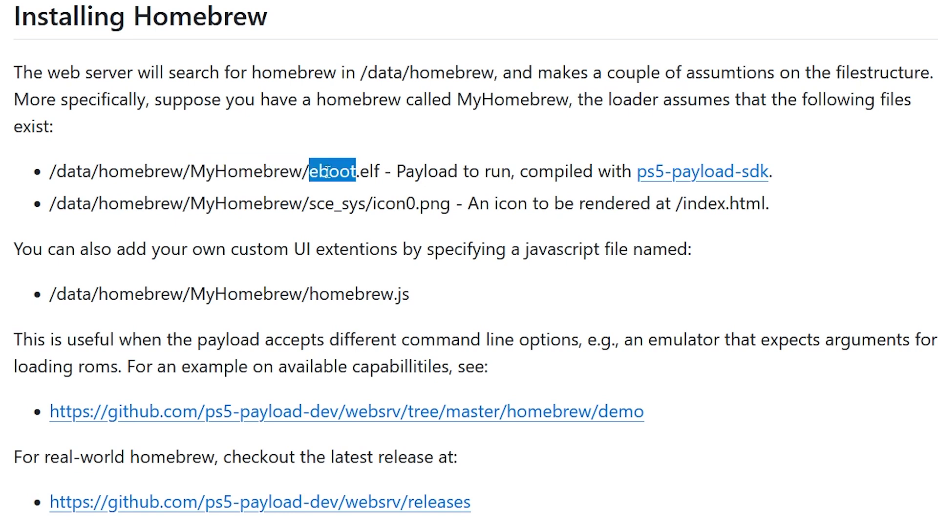
drag(328, 171, 428, 204)
double_click(395, 202)
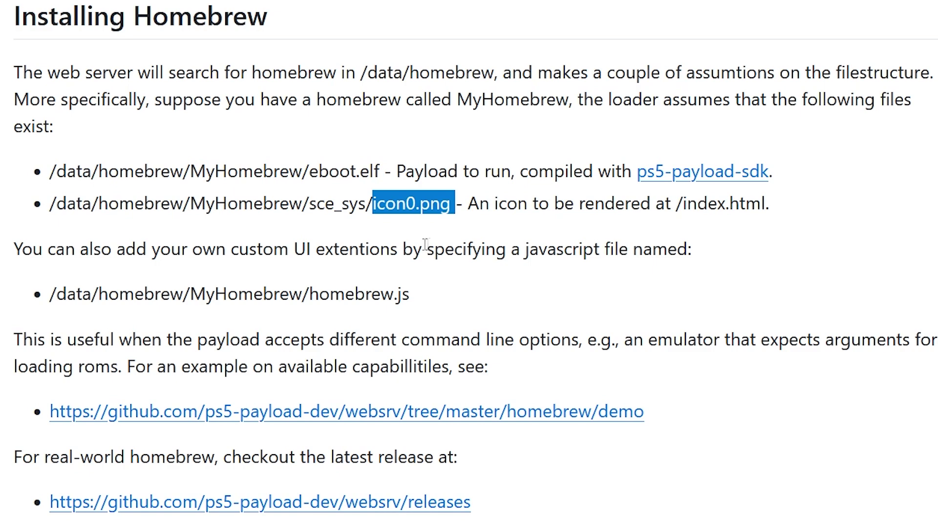
scroll(420, 250, down, 6)
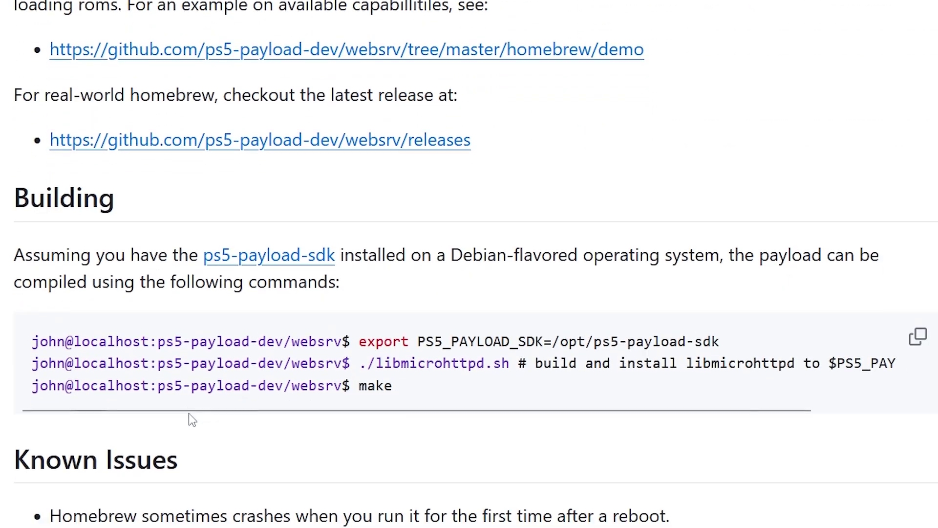
scroll(189, 415, down, 4)
scroll(56, 107, up, 2)
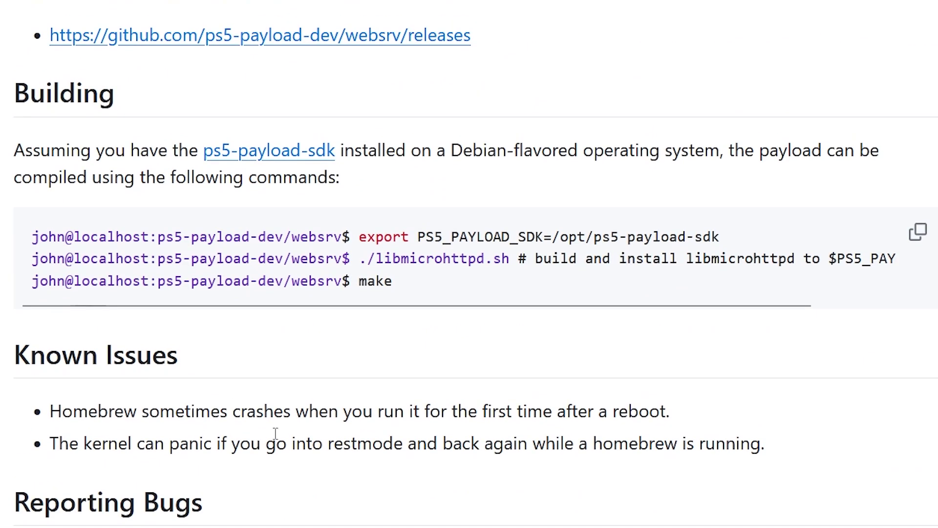
scroll(273, 436, down, 5)
scroll(430, 427, up, 15)
scroll(451, 415, up, 10)
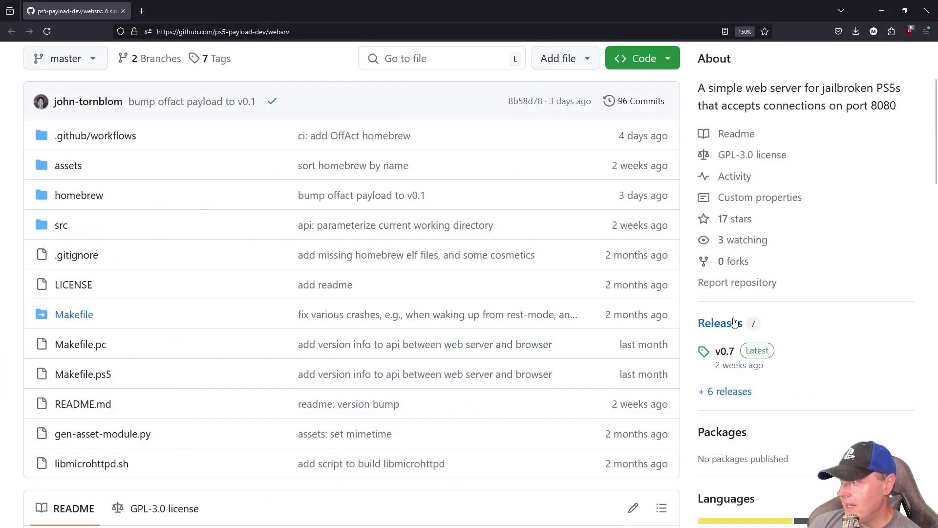
- Open the websrv releases page and download the v0.7 assets, including LakeSnes.zip, Mednafen.zip and Payload.zip
click(734, 322)
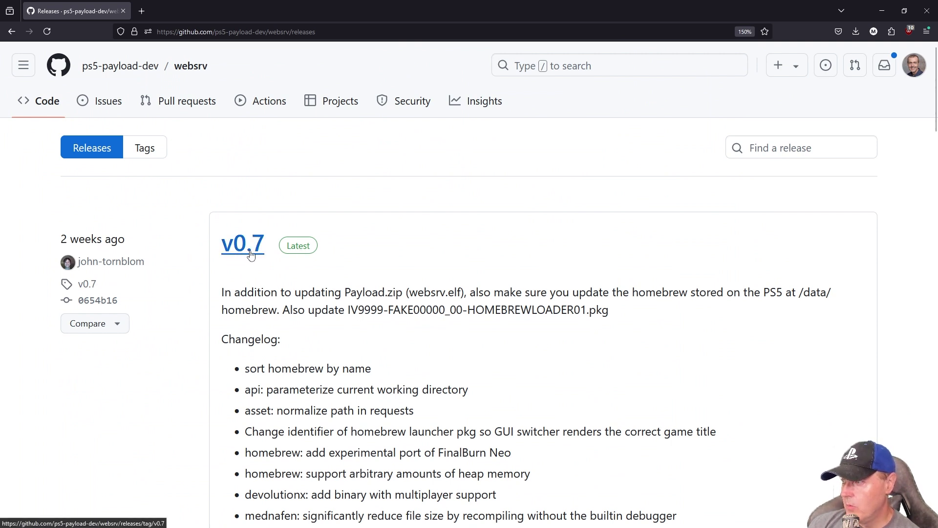
scroll(369, 344, down, 5)
scroll(370, 343, down, 3)
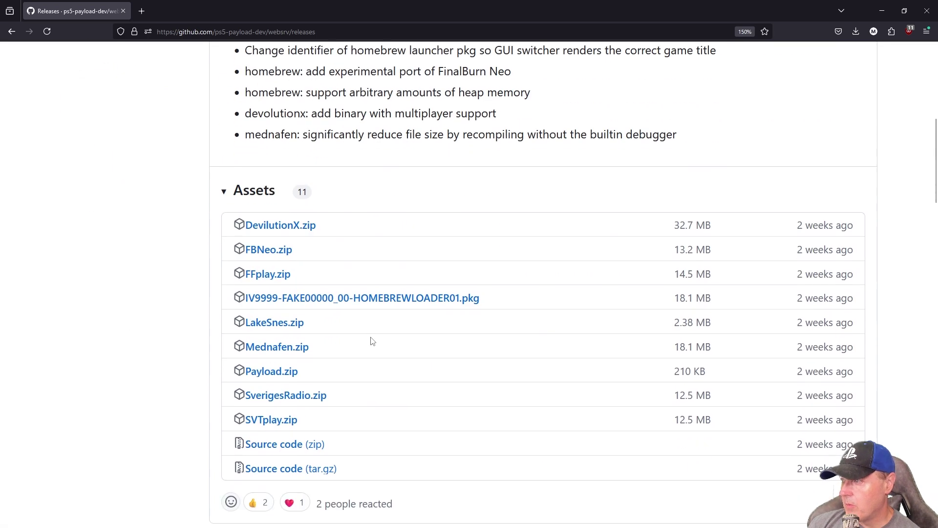
scroll(383, 331, down, 2)
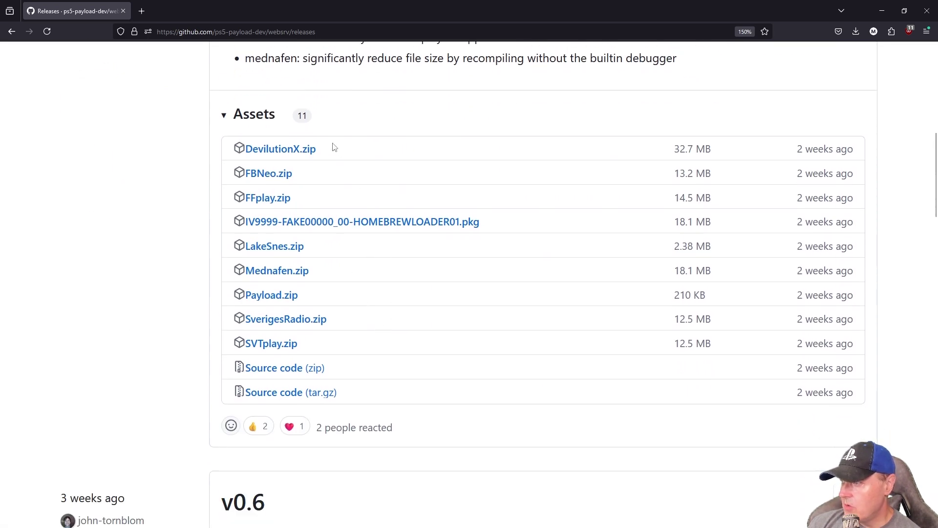
click(286, 151)
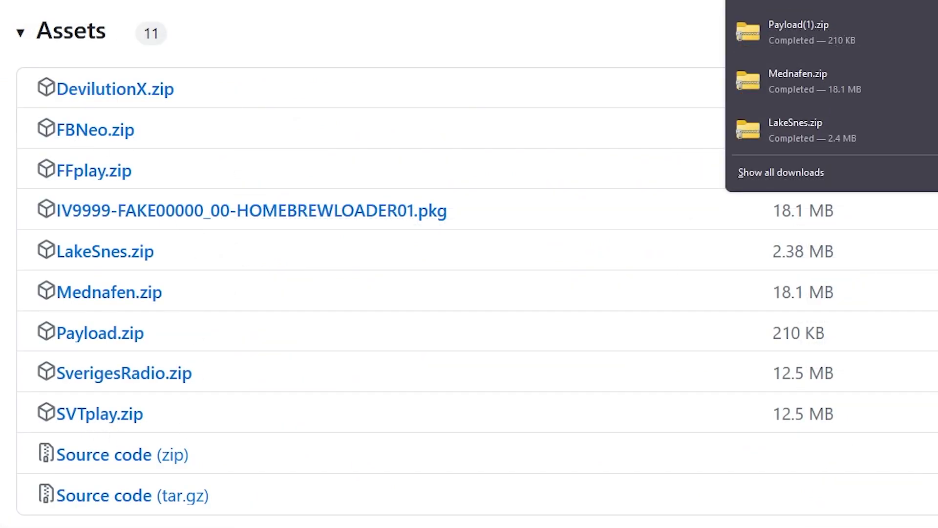
click(78, 254)
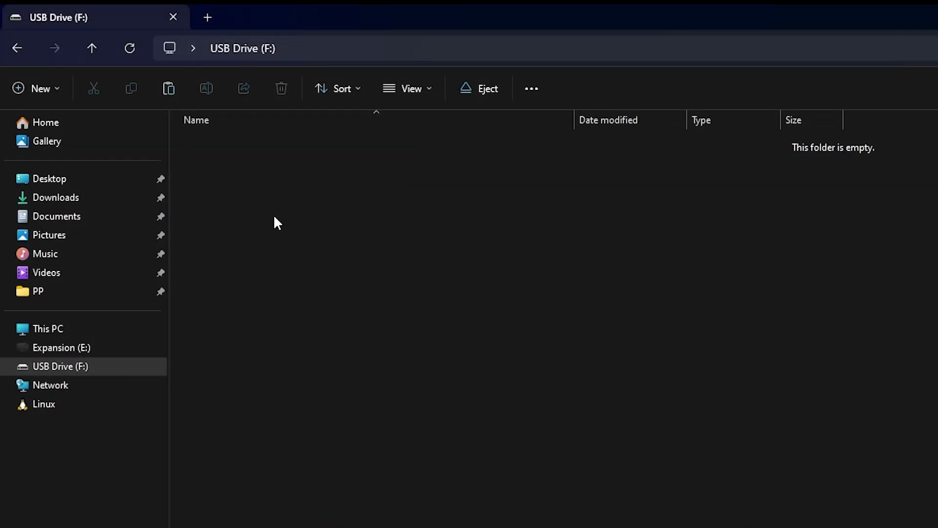
- In File Explorer, paste the copied IV9999-FAKE00000_00-HOMEBREWLOADER01.pkg from Downloads into the root of USB Drive (F:)
right_click(321, 246)
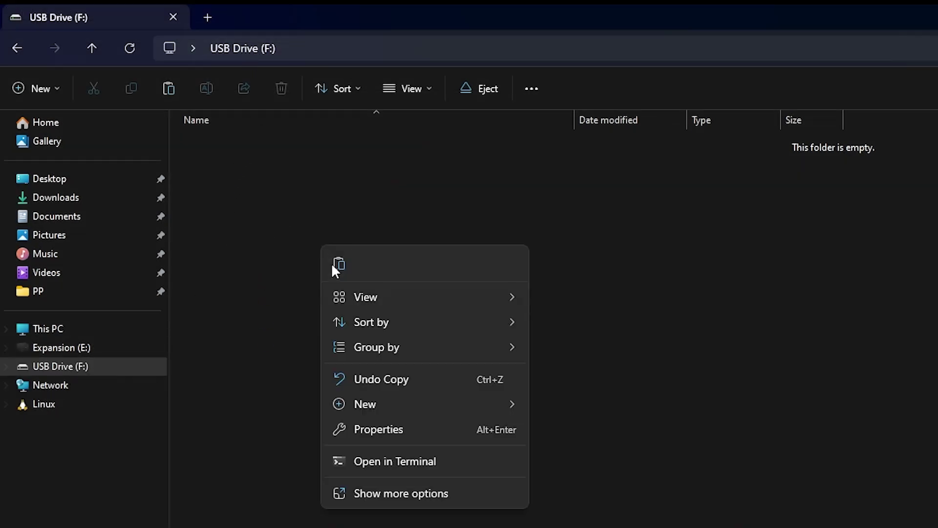
click(332, 264)
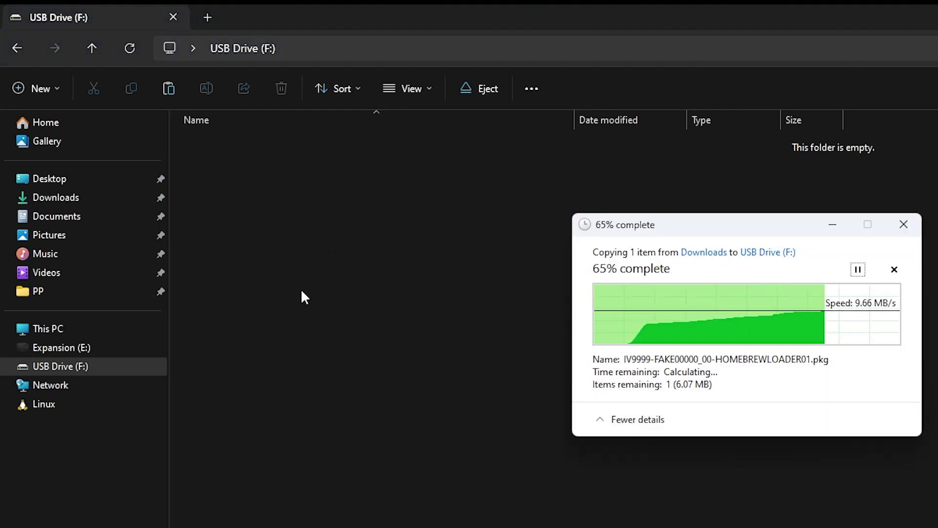
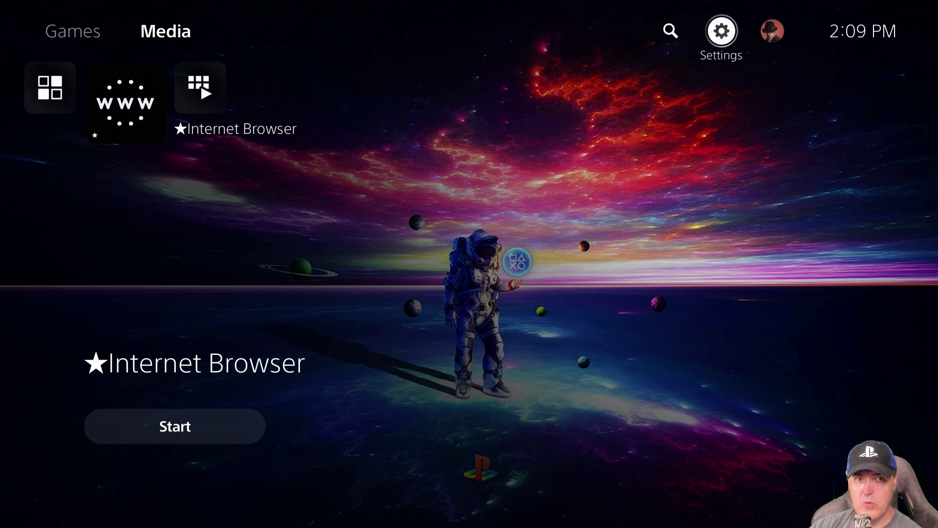
- Open the PS5 system settings and enter ★Debug Settings
key(Return)
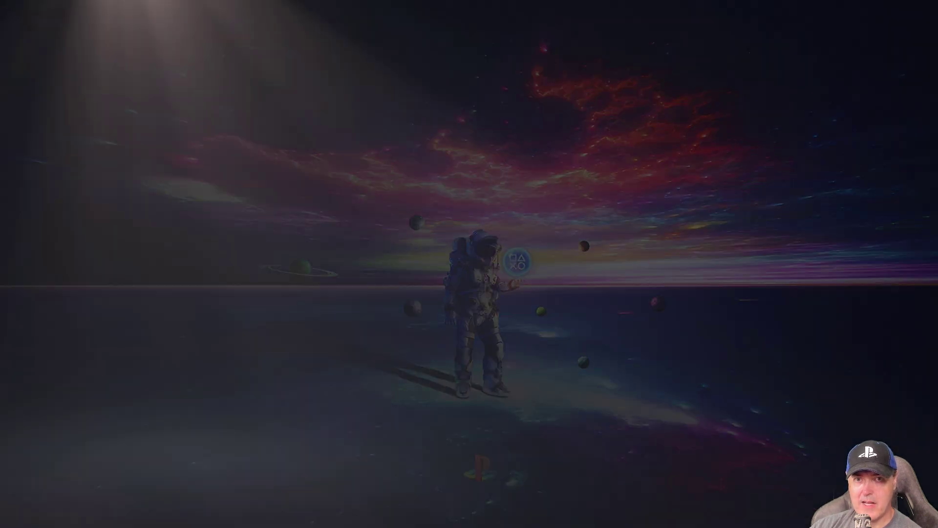
key(Down)
key(Down)
key(Down)
key(Down)
key(Down)
key(Down)
key(Down)
key(Down)
key(Down)
key(Down)
key(Down)
key(Down)
key(Down)
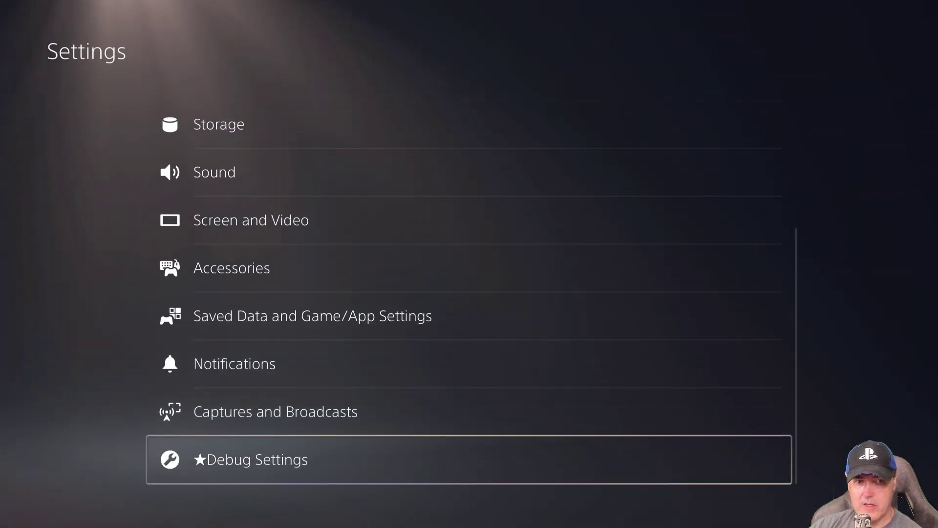
key(Return)
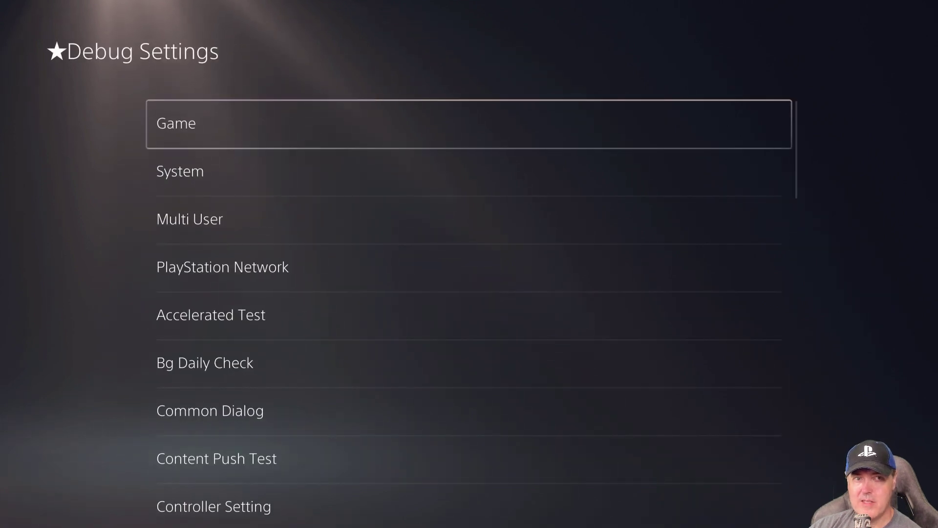
- Install IV9999-FAKE00000_00-HOMEBREWLOADER01.pkg from the USB drive using the Package Installer in the Game debug settings
key(Return)
key(Return)
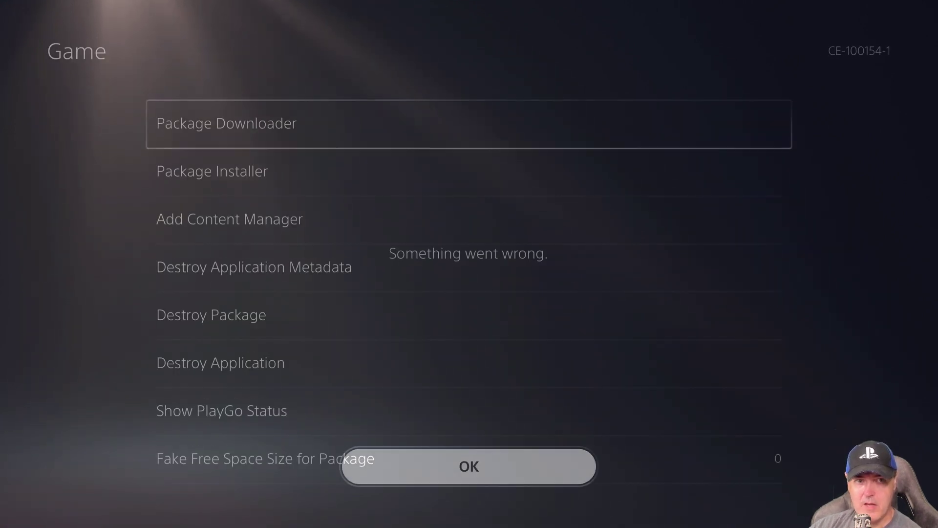
key(Down)
key(Return)
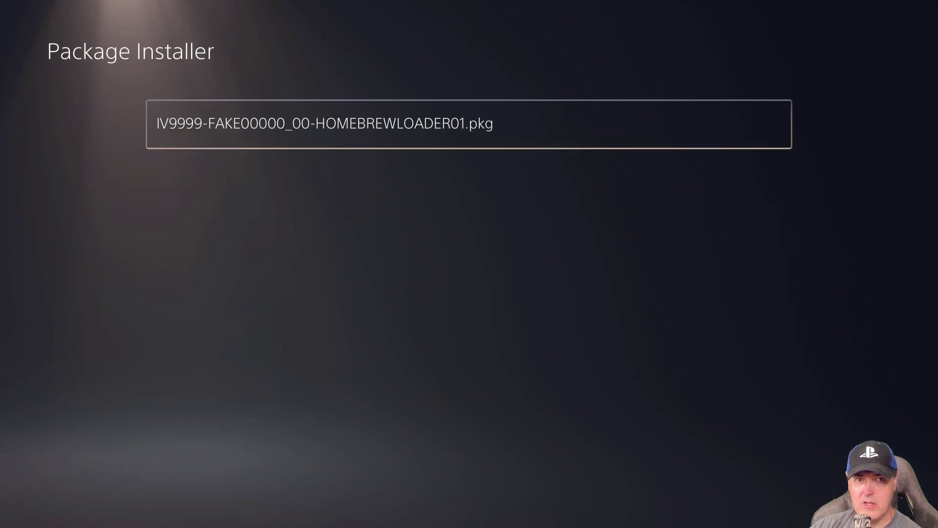
key(Return)
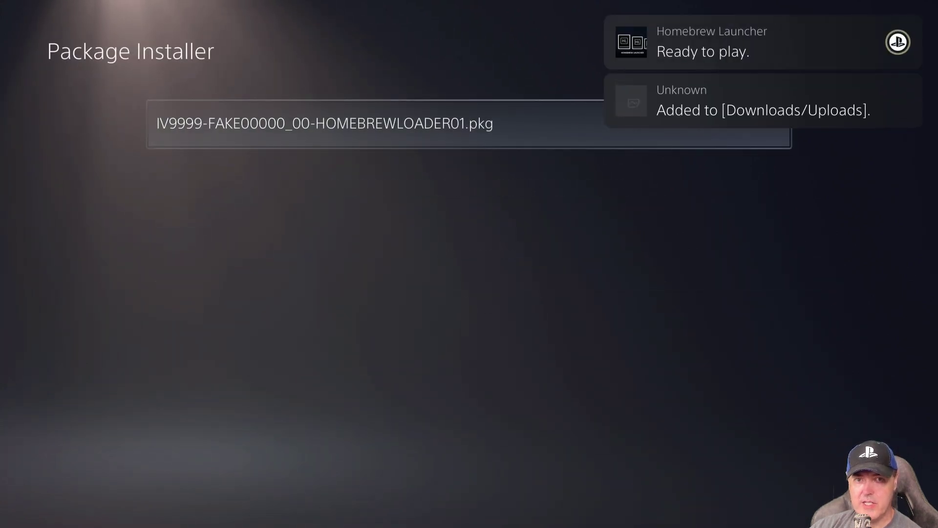
- Return to the Games home screen and launch the newly installed Homebrew Launcher
key(super)
key(Right)
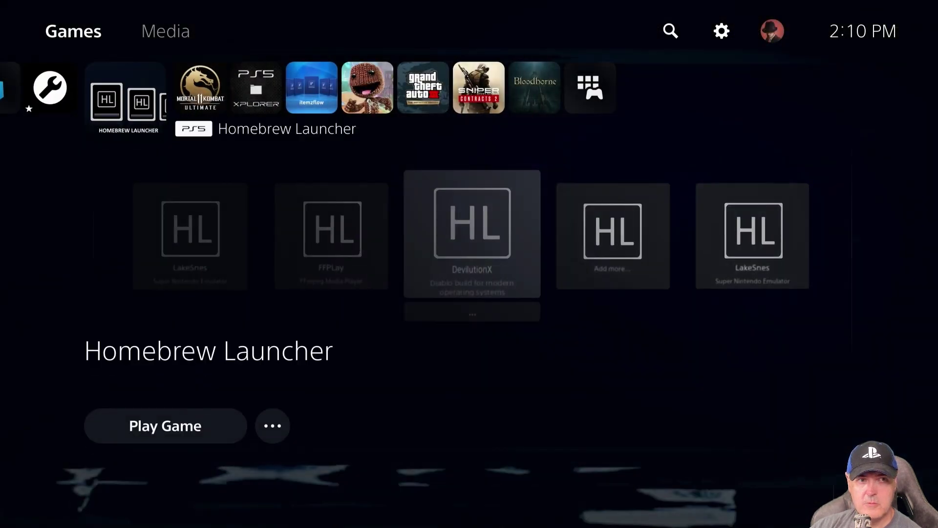
key(Return)
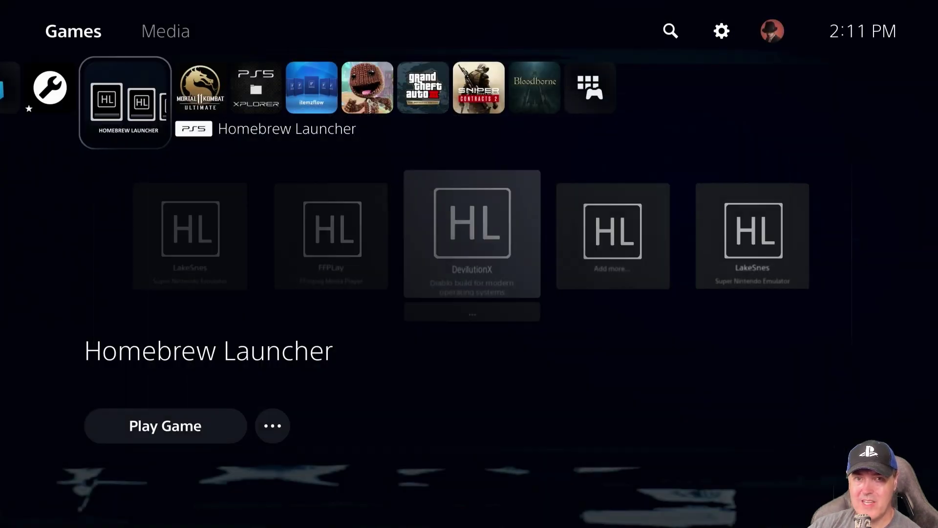
- Leave the Homebrew Launcher and open User's Guide, Health & Safety, and Other Information in the system settings
key(super)
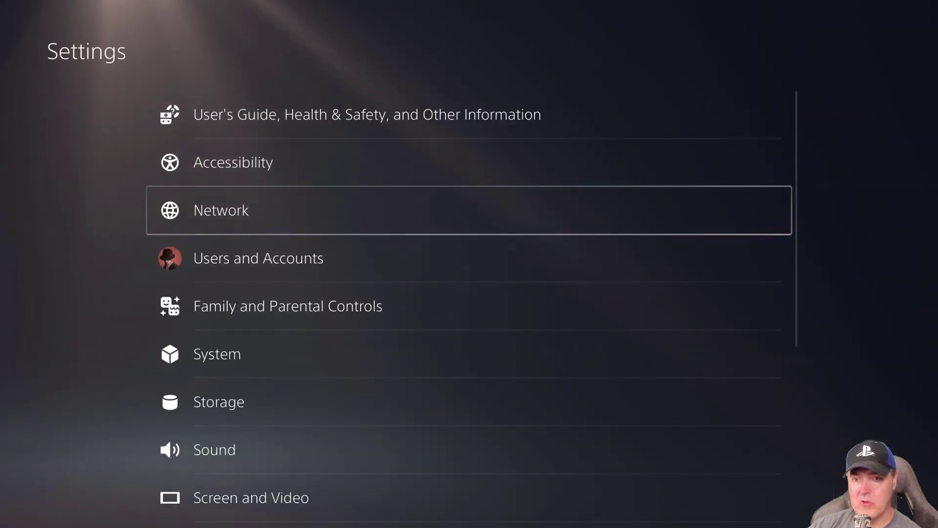
key(Up)
key(Up)
key(Return)
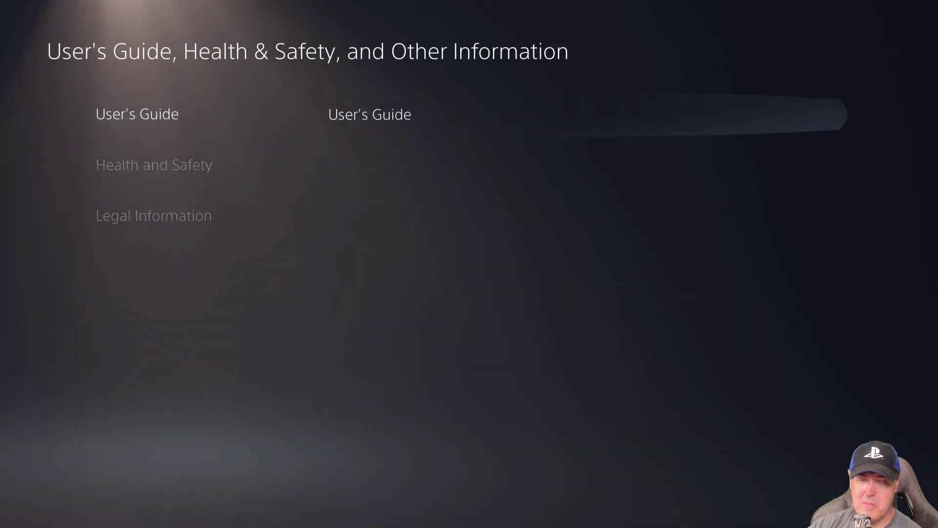
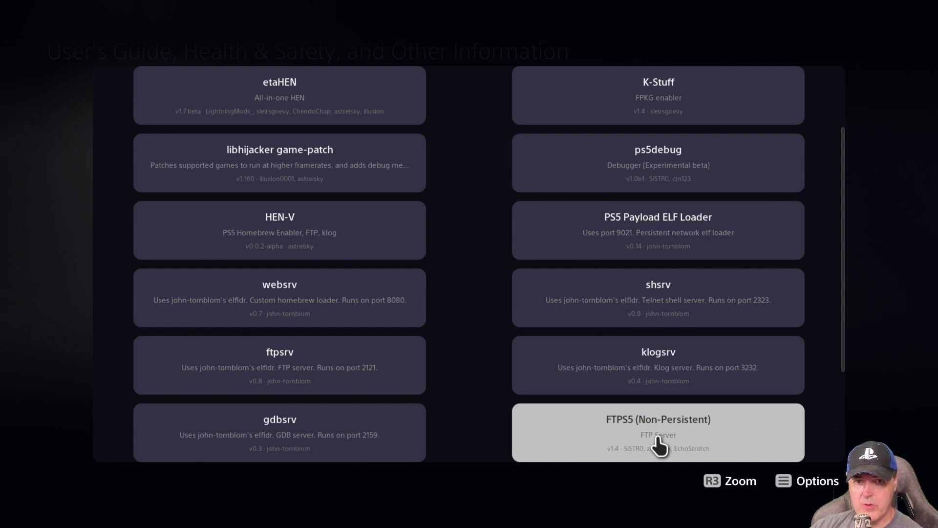
- Load the FTPS5 (Non-Persistent) payload on the PS5, switch to FileZilla, and connect to the saved PS5-403 site at 10.0.0.142, port 1337
click(659, 445)
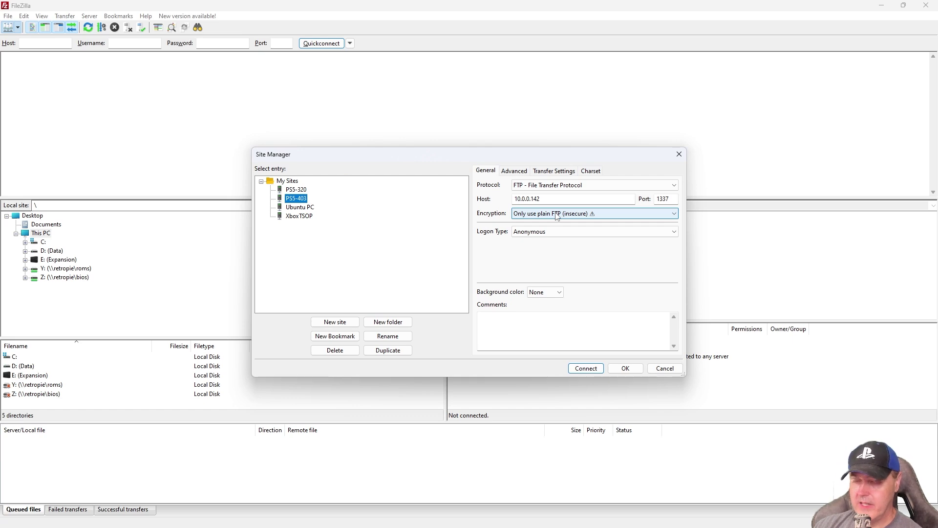
click(542, 201)
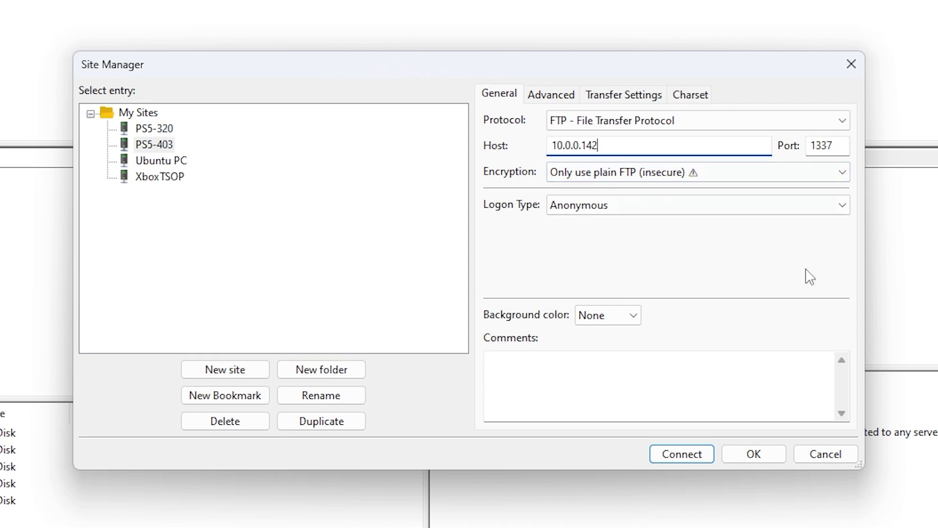
click(690, 453)
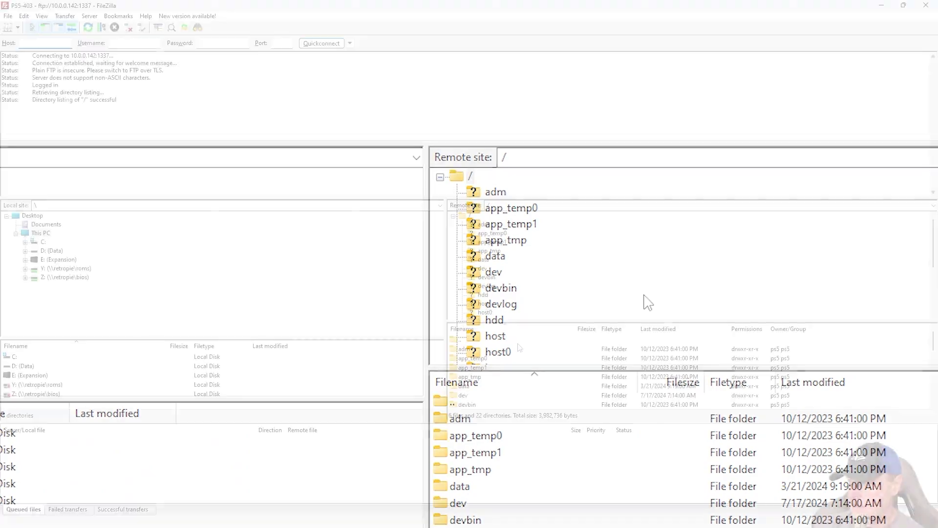
- Create a directory named homebrew inside the remote /data folder and enter it
scroll(551, 409, down, 1)
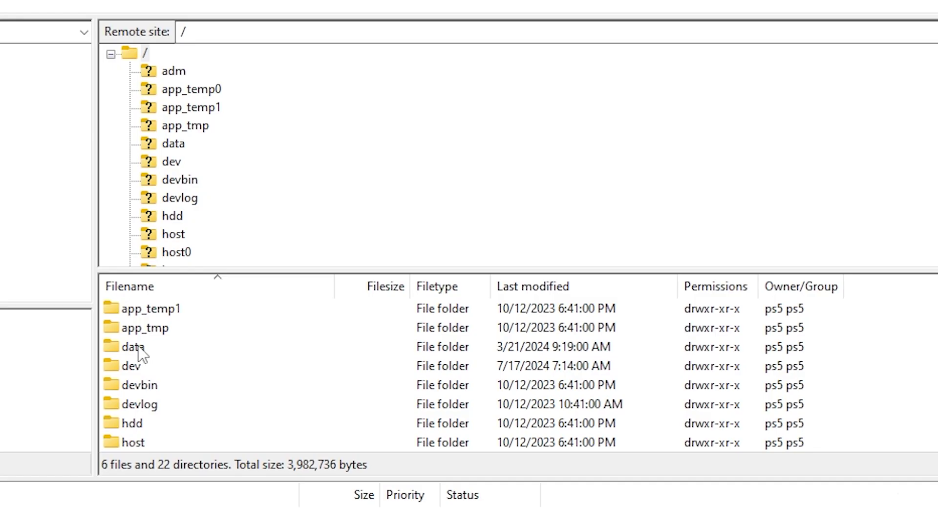
double_click(464, 360)
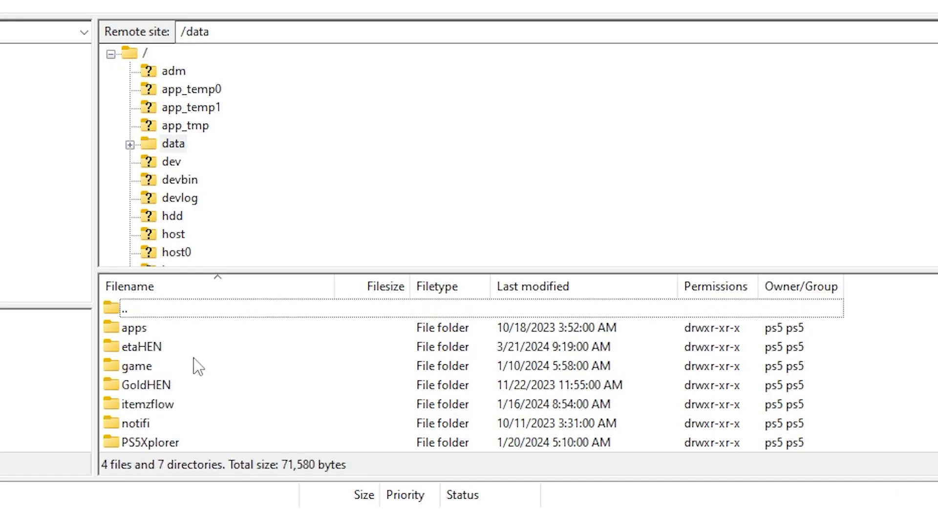
scroll(196, 399, down, 1)
scroll(195, 398, up, 1)
scroll(190, 365, down, 1)
scroll(186, 391, up, 1)
right_click(863, 402)
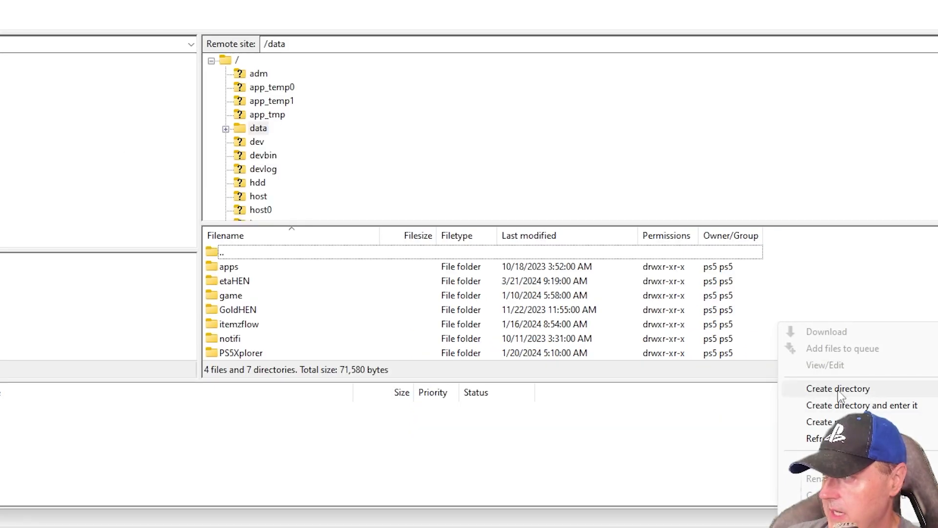
click(841, 405)
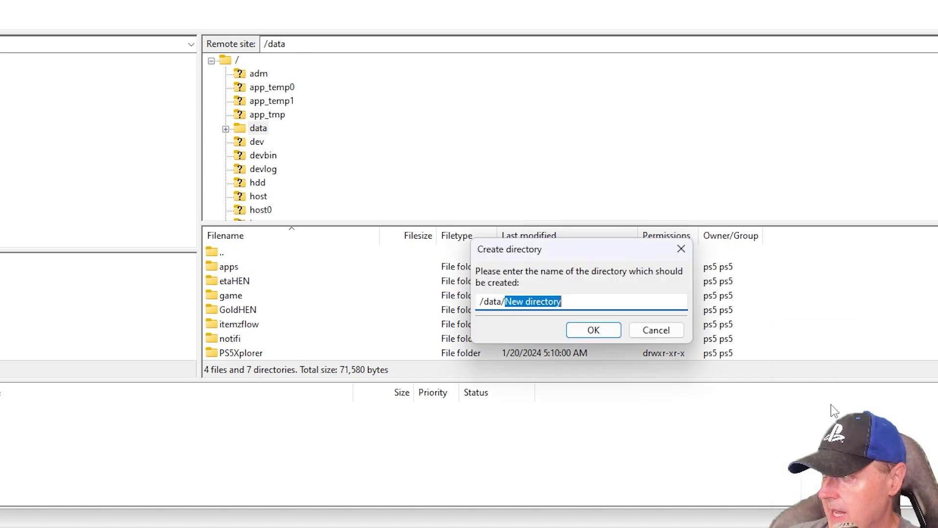
text(hom)
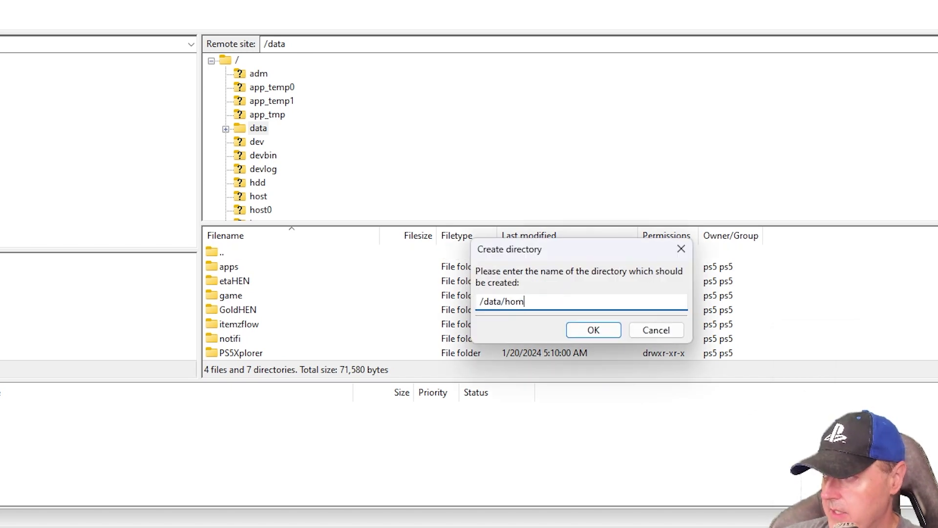
text(ebrew)
key(Return)
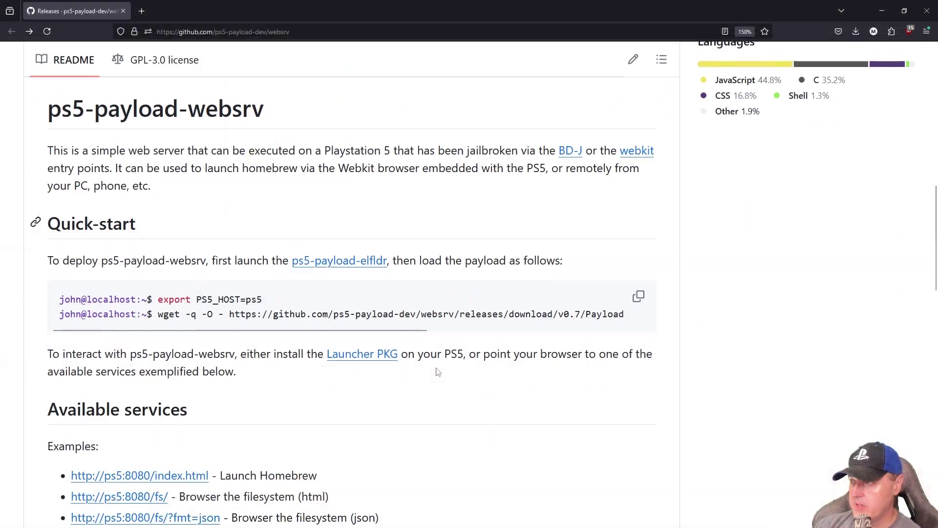
- Switch to the browser, open the releases page of the ps5-payload-dev/websrv repository and review the latest release's assets
scroll(635, 391, up, 5)
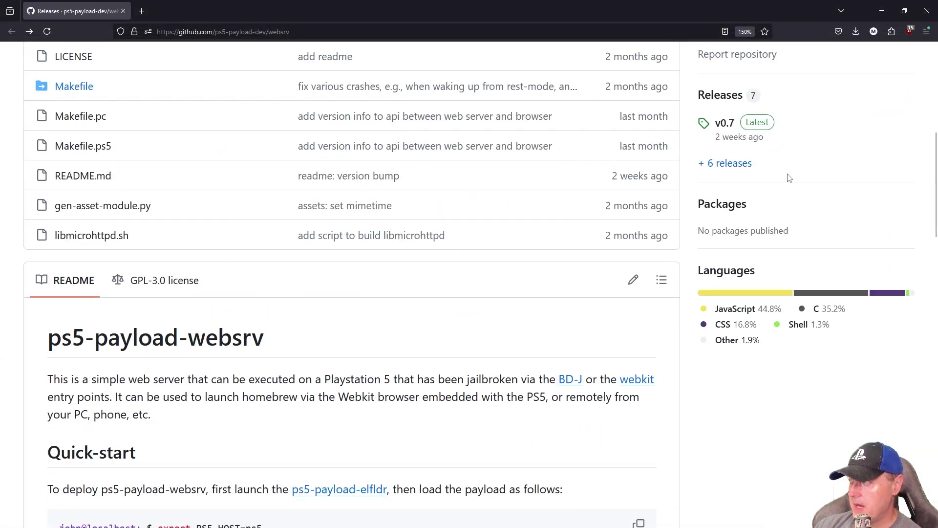
click(734, 105)
scroll(504, 301, down, 8)
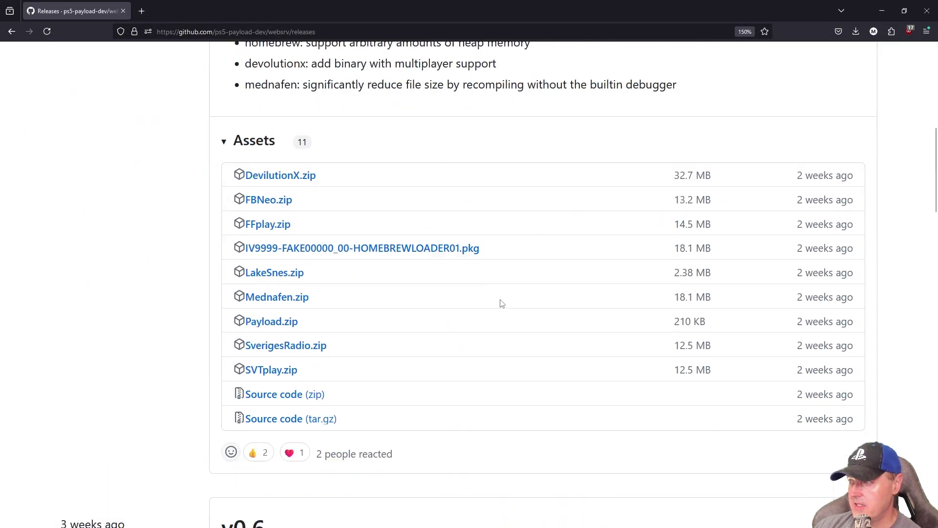
scroll(469, 298, up, 2)
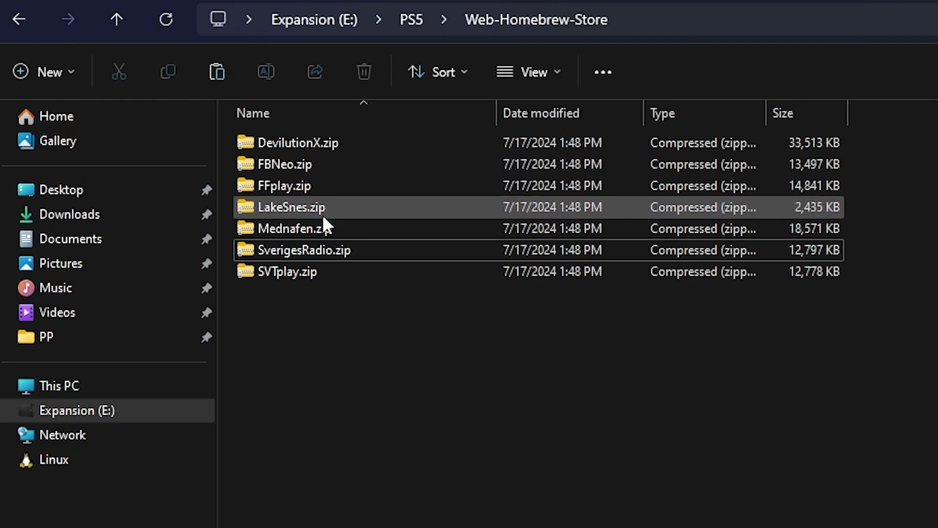
- Switch to File Explorer and extract DevilutionX.zip into a DevilutionX folder within E:\PS5\Web-Homebrew-Store
drag(336, 367, 277, 313)
click(339, 146)
right_click(354, 146)
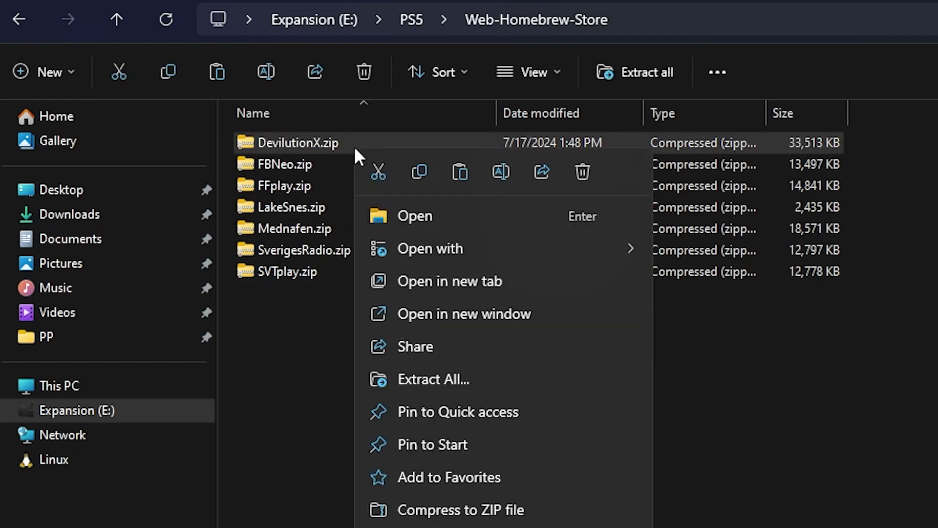
mouse_move(439, 381)
click(756, 454)
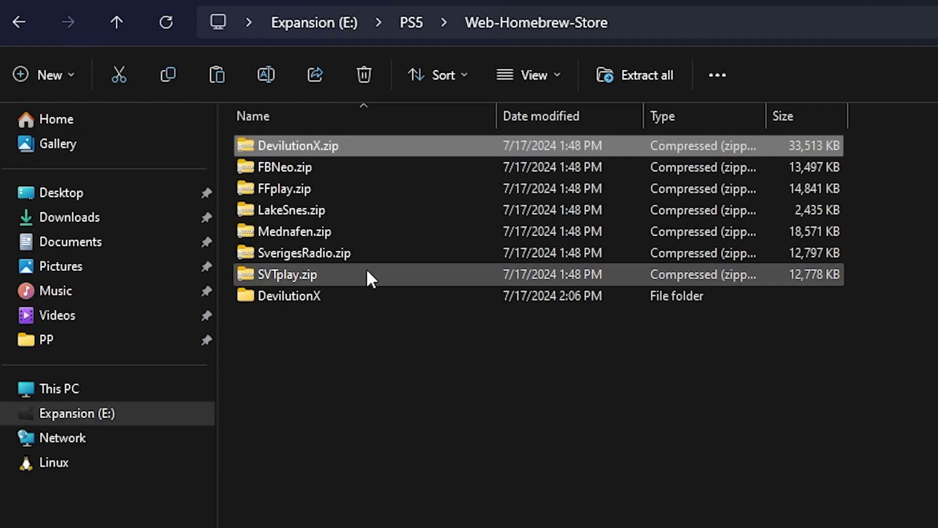
click(306, 296)
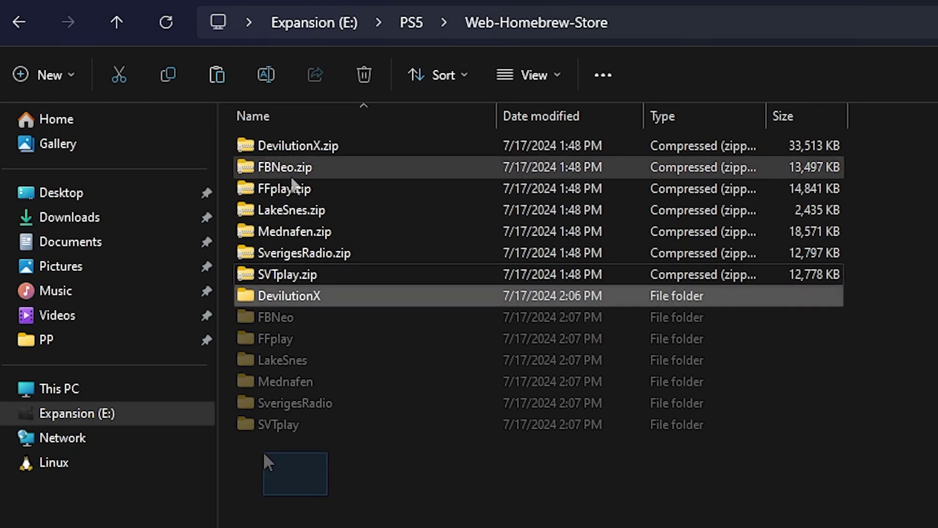
drag(267, 462, 254, 292)
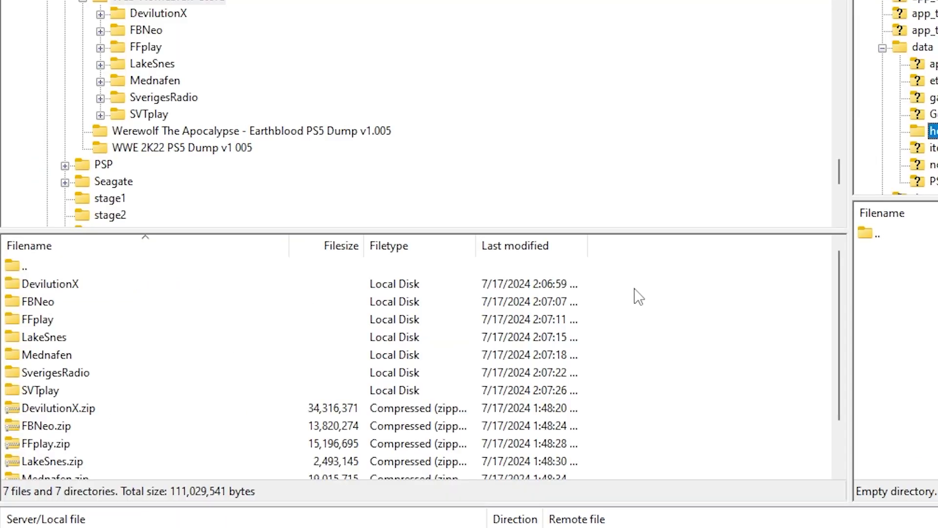
- In FileZilla, upload the seven extracted app folders, DevilutionX through SVTplay, from E:\PS5\Web-Homebrew-Store to /data/homebrew on the PS5
drag(647, 282, 249, 385)
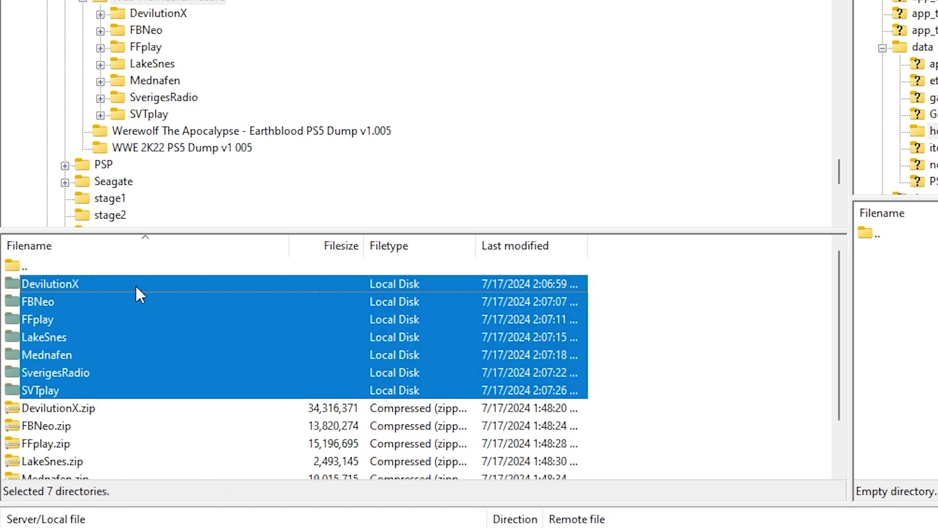
drag(250, 385, 508, 396)
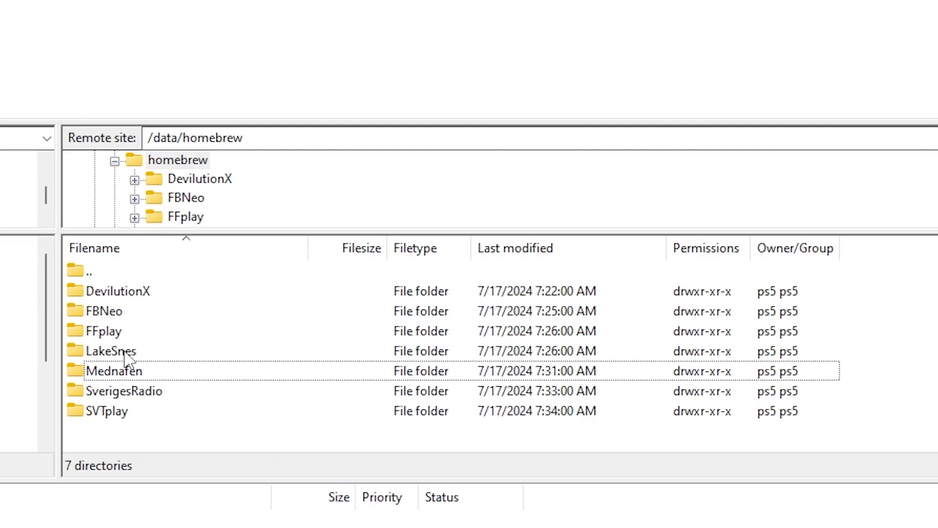
- Open the uploaded LakeSnes folder on the PS5 and examine its contents, including lakesnes.elf
double_click(125, 351)
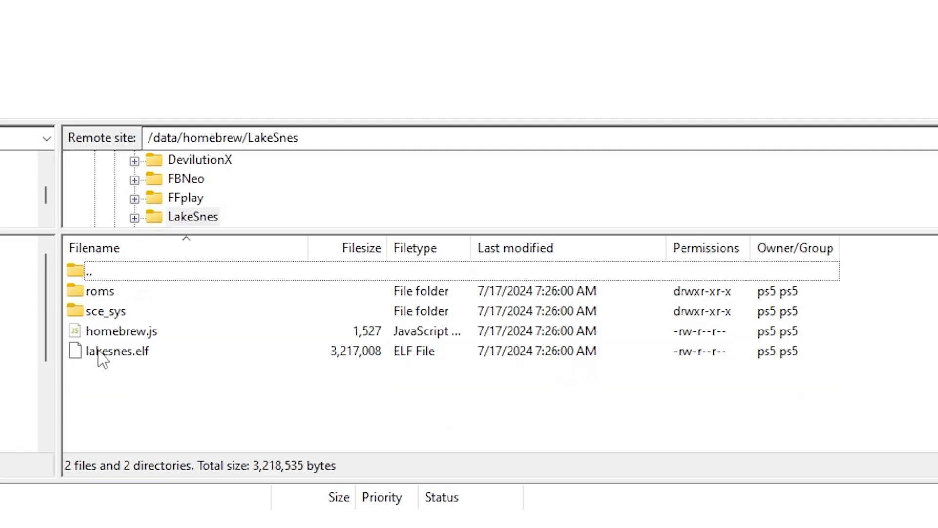
click(100, 351)
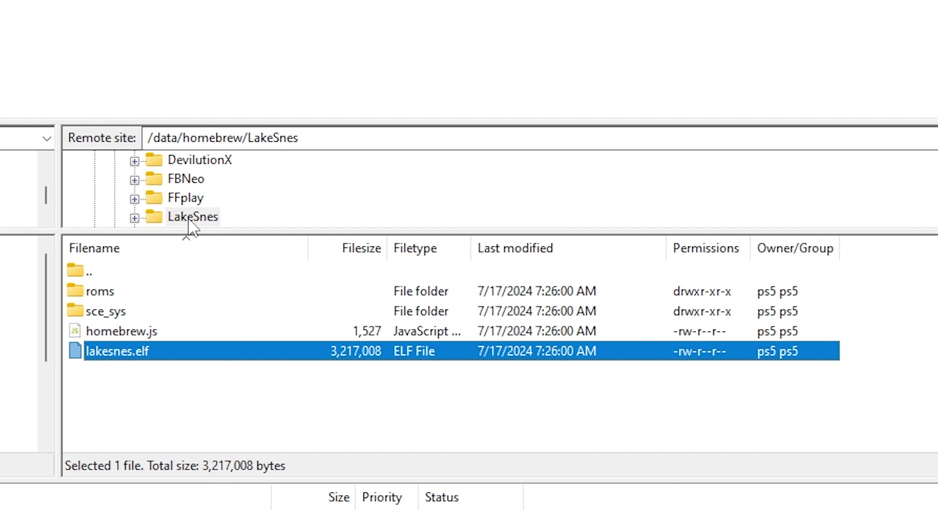
click(166, 430)
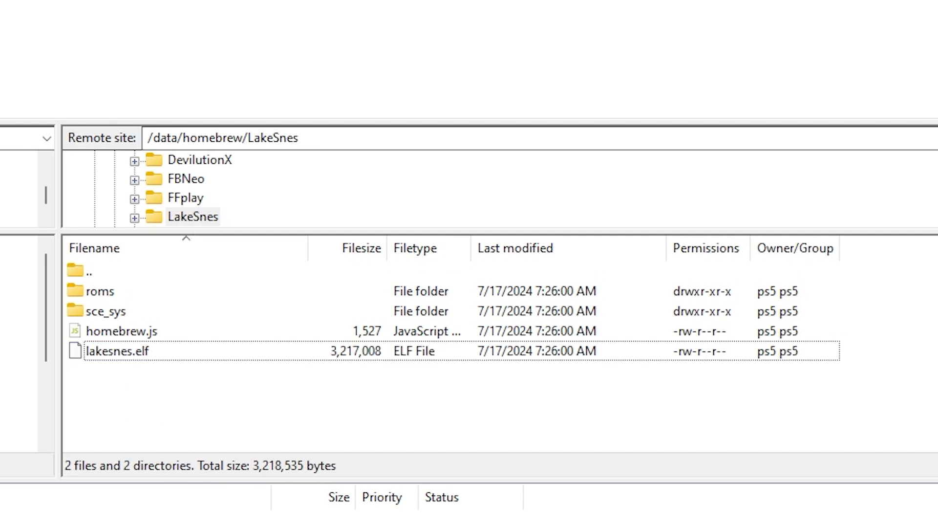
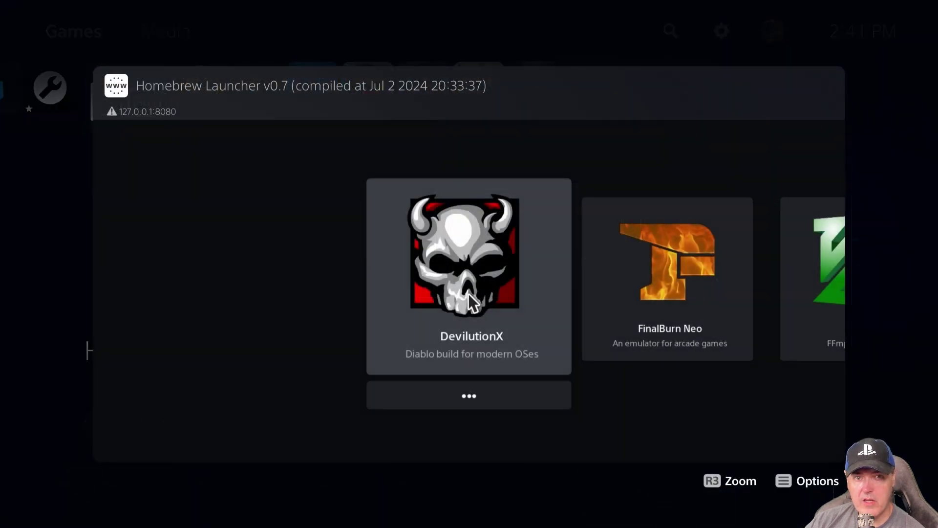
- In the PS5's Homebrew Launcher, look through the uploaded homebrew apps from DevilutionX to SVT Play
key(Right)
key(Left)
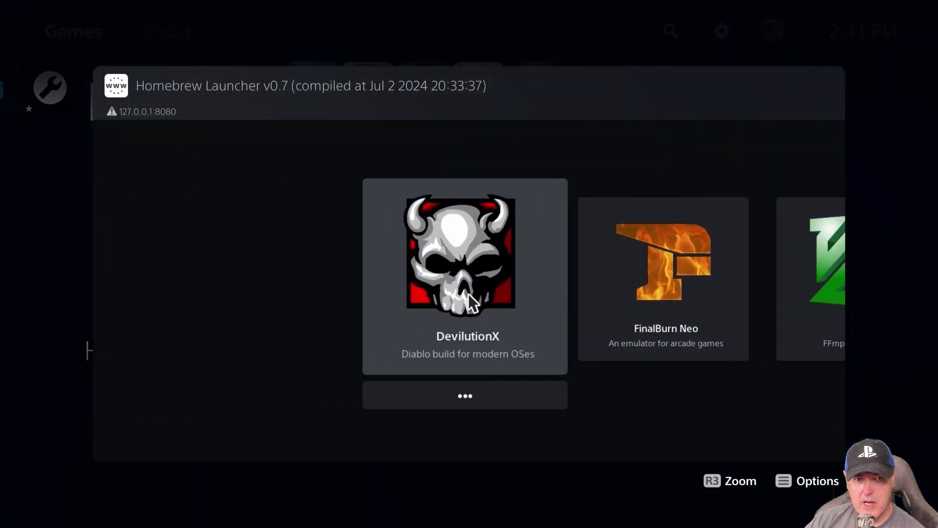
key(Right)
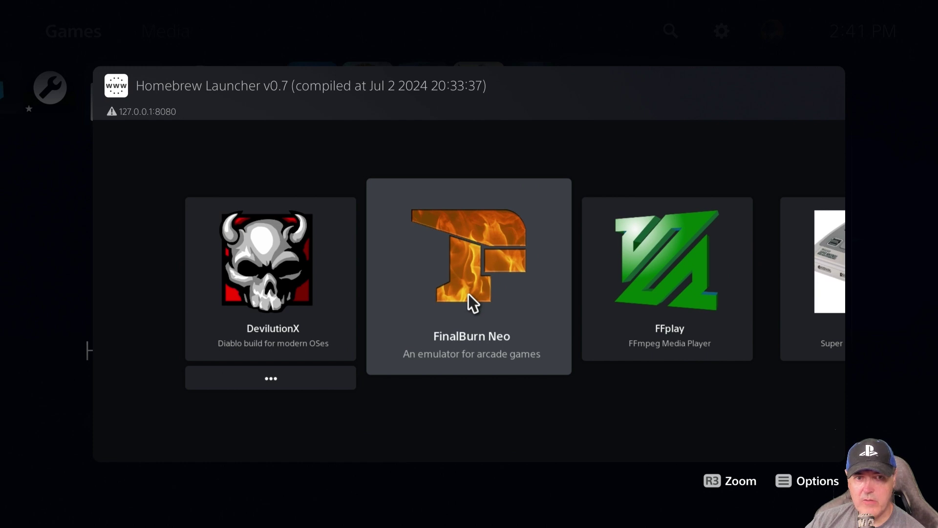
key(Right)
key(Right)
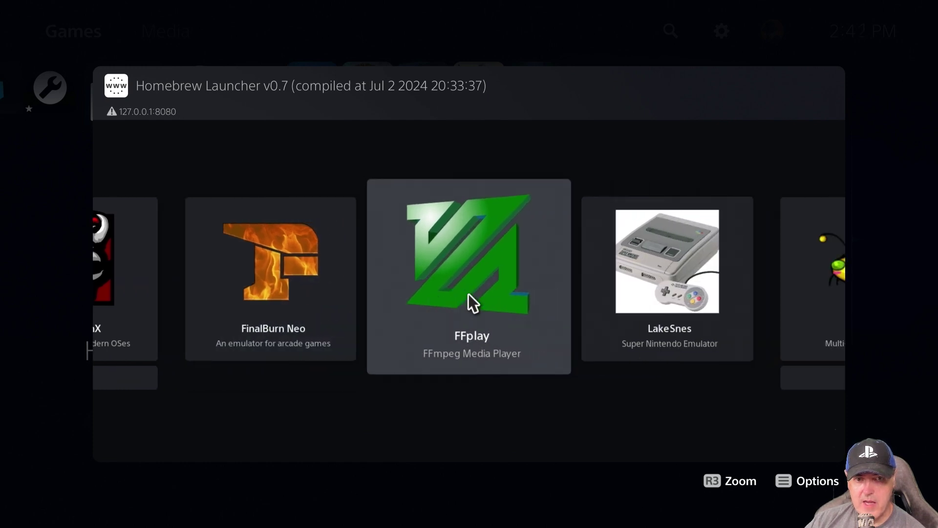
key(Right)
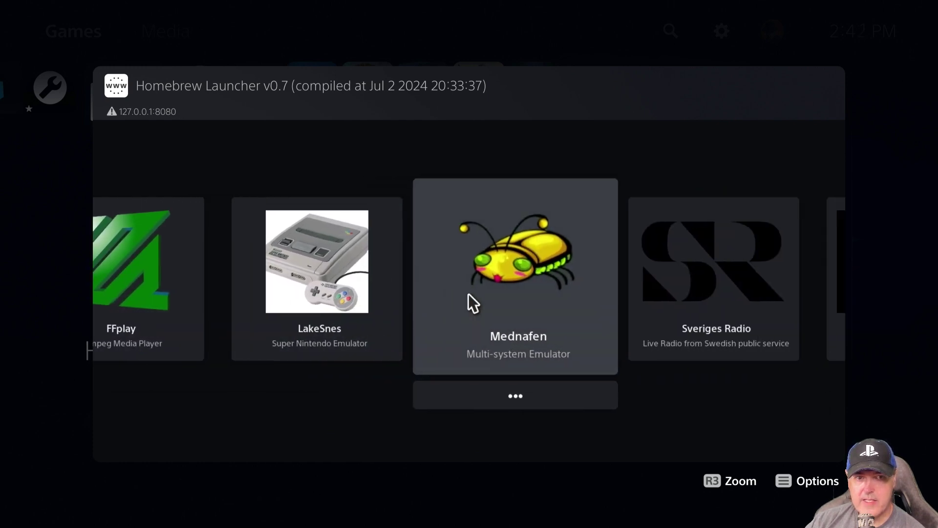
key(Right)
key(Right)
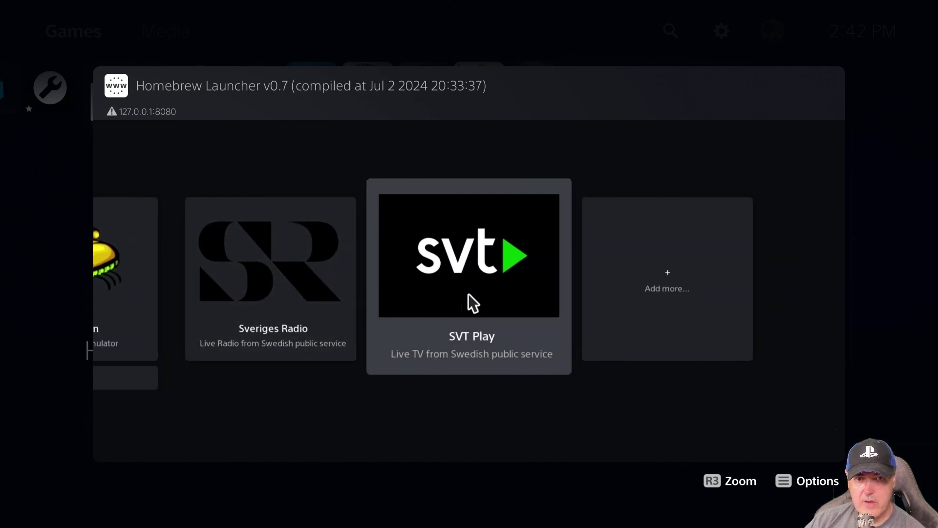
- Open the LakeSnes emulator and launch The Final Insect (Taurus 1993) from its ROM list
key(Left)
key(Left)
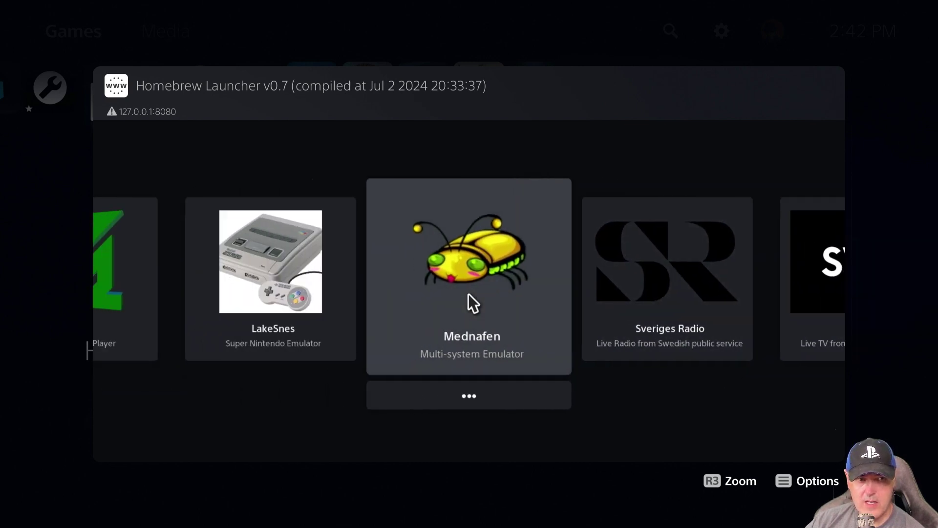
key(Left)
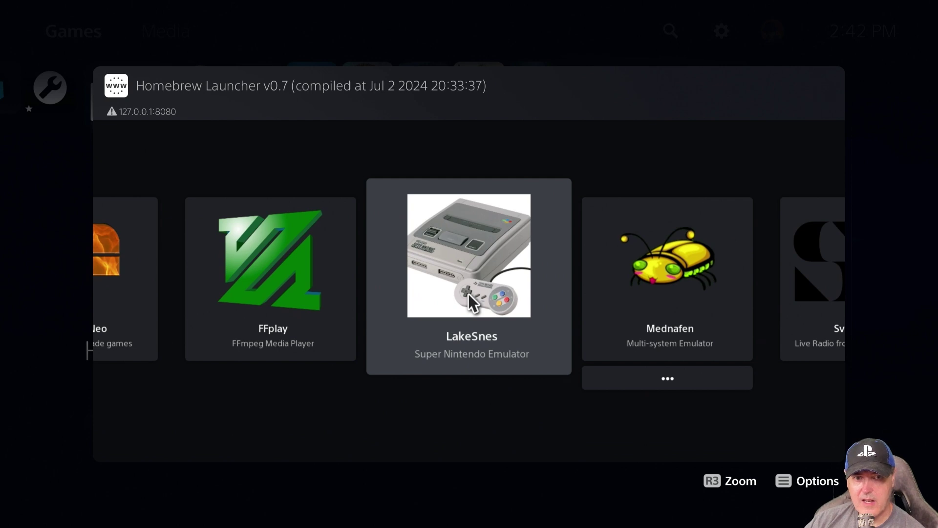
key(Return)
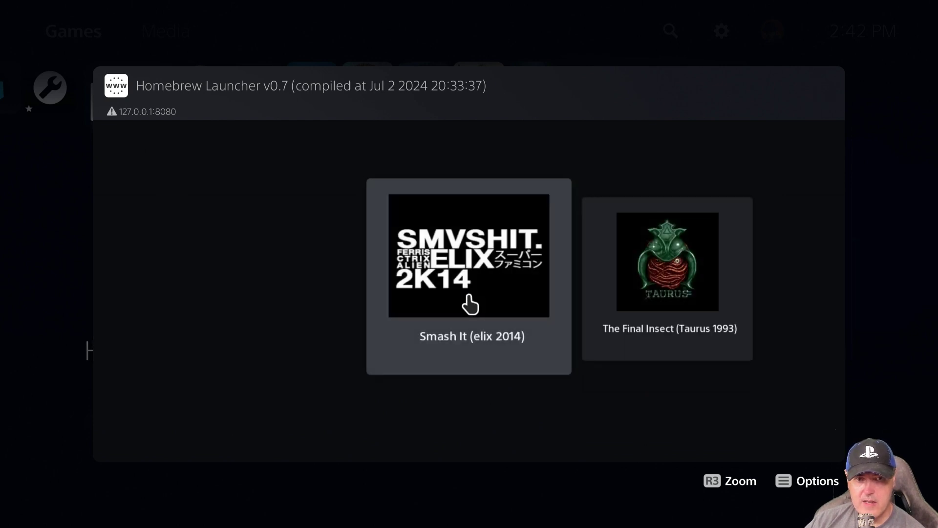
key(Right)
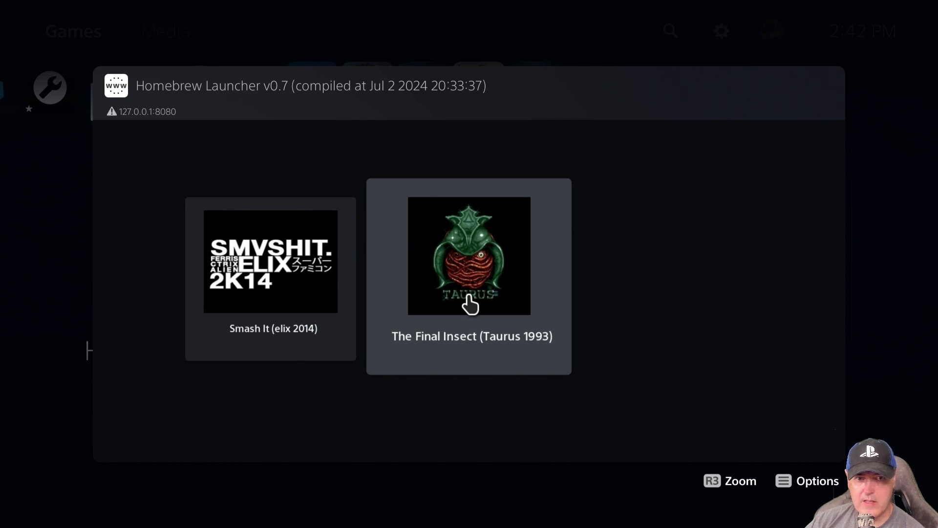
click(470, 305)
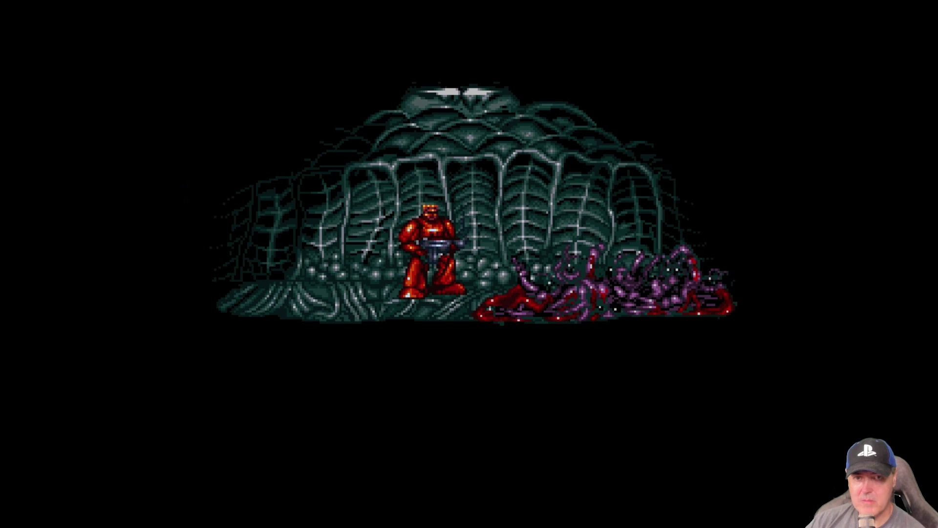
- Close the running Homebrew Launcher through the PS5's Switcher, ending the LakeSnes session
key(Home)
key(Down)
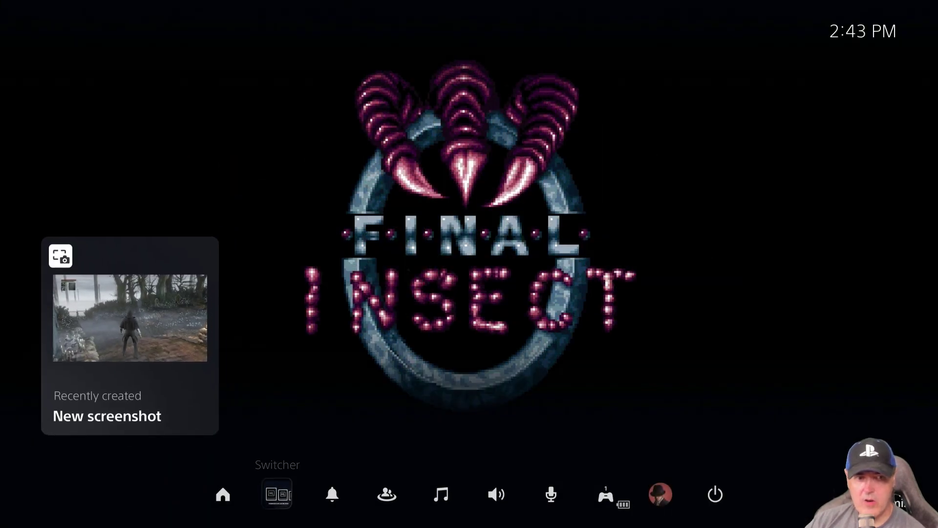
key(Right)
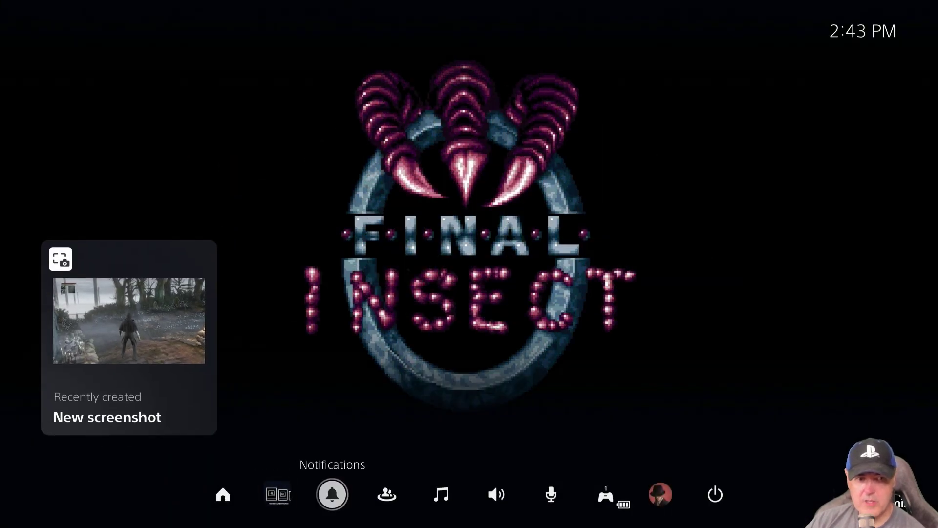
key(Left)
key(Return)
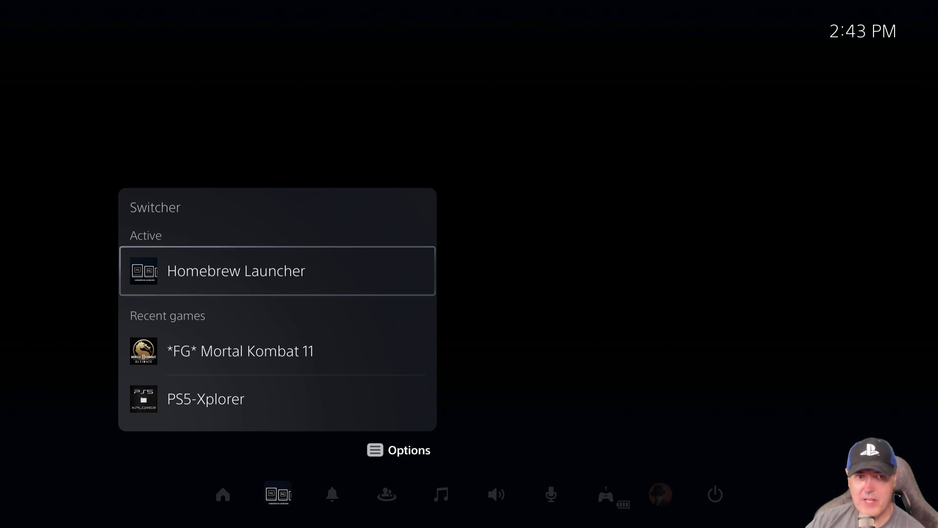
key(Menu)
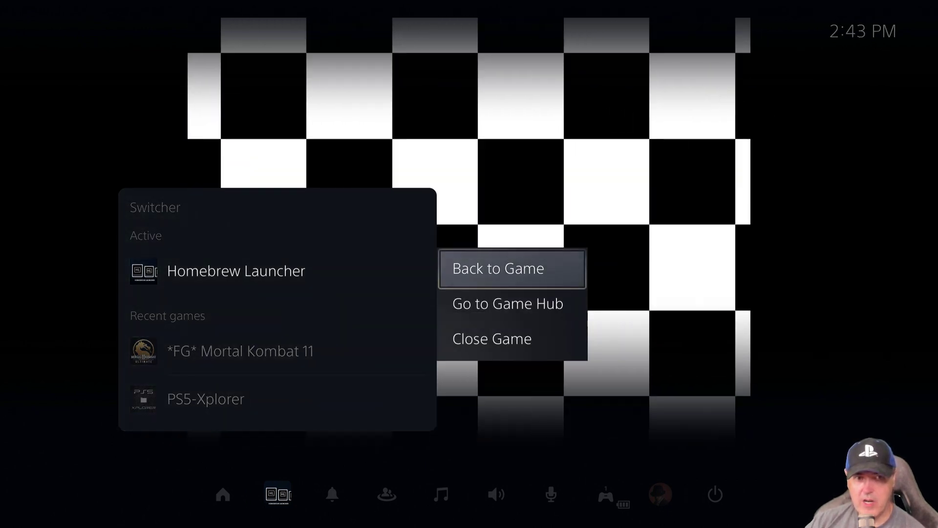
key(Down)
key(Down)
key(Return)
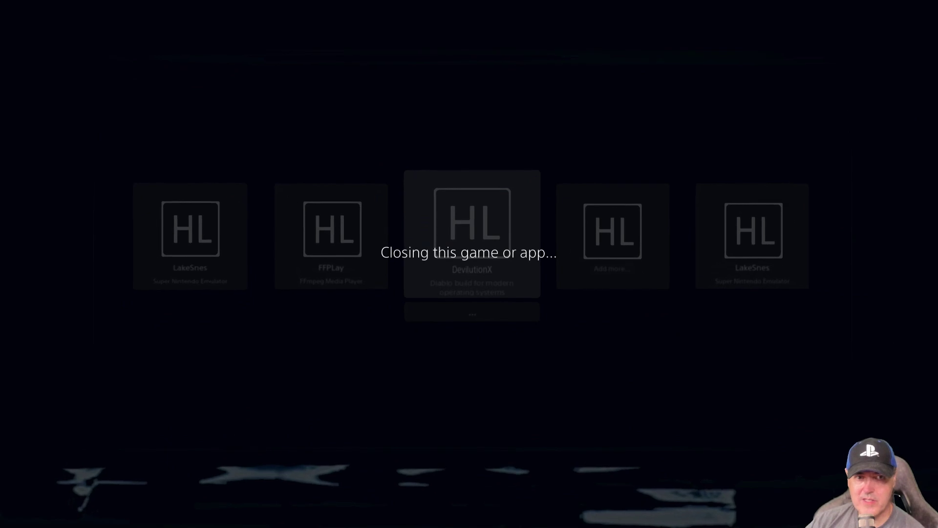